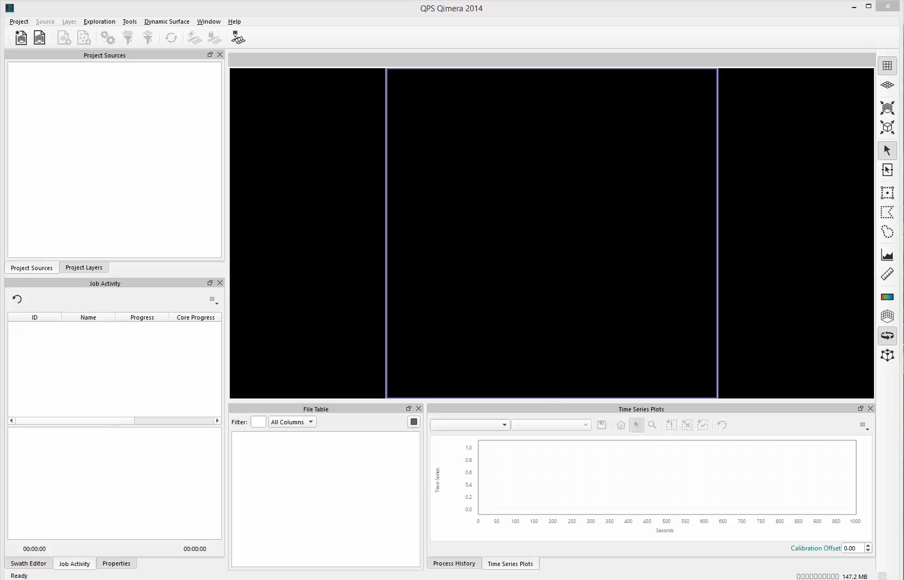
# Step: Create a project named FAU in F:\P2Testing with the horizontal coordinate system FP_WGS_84_UTM_zone_30N instead of the auto-computed one
pyautogui.click(21, 38)
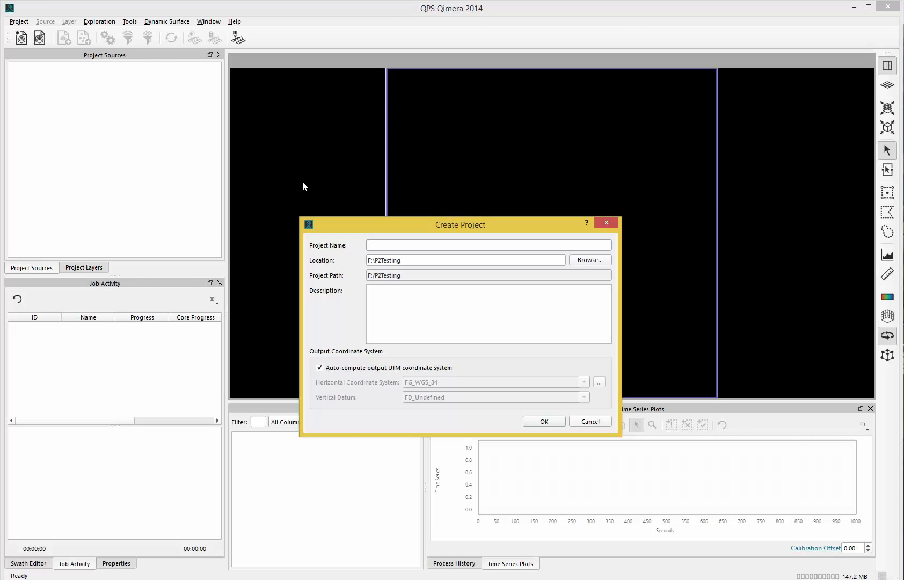
pyautogui.write('FAU')
pyautogui.click(333, 368)
pyautogui.click(583, 382)
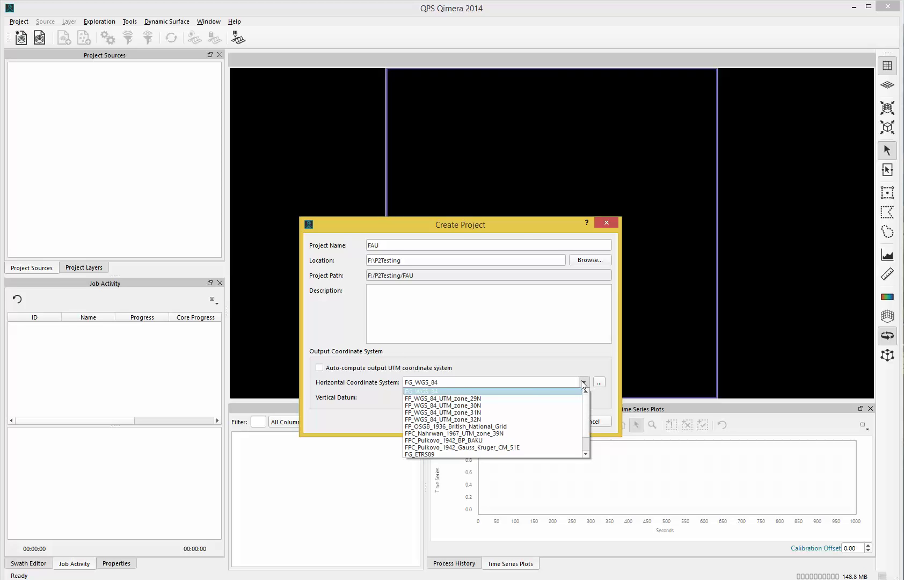
pyautogui.click(482, 405)
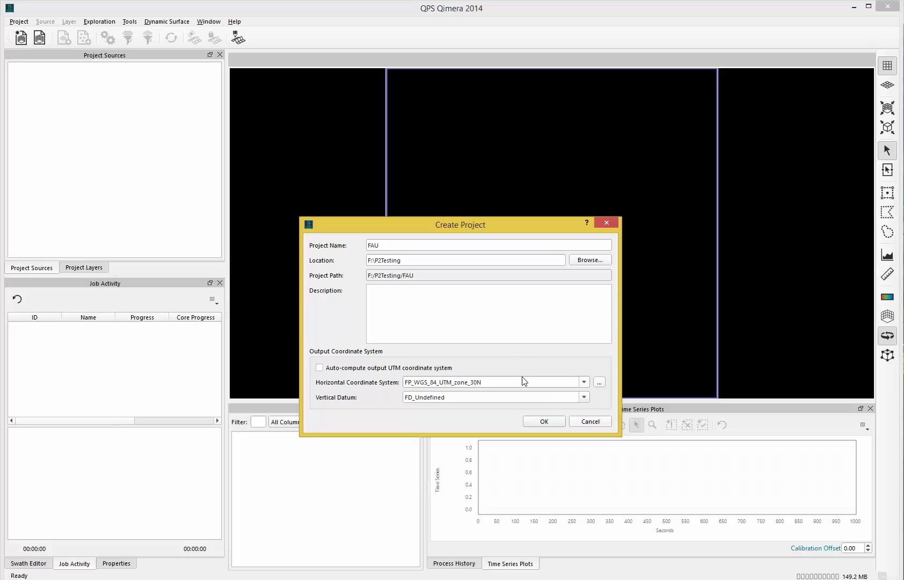
pyautogui.click(552, 421)
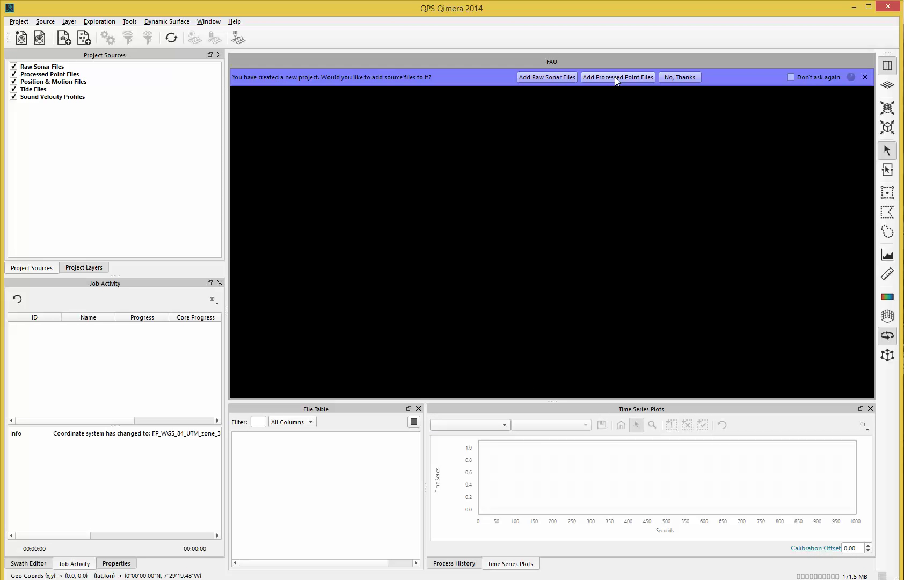
# Step: Import all the .fau files from the FAU2 folder as processed point files, using the FP_WGS_84_UTM_zone_30N coordinate system
pyautogui.click(616, 78)
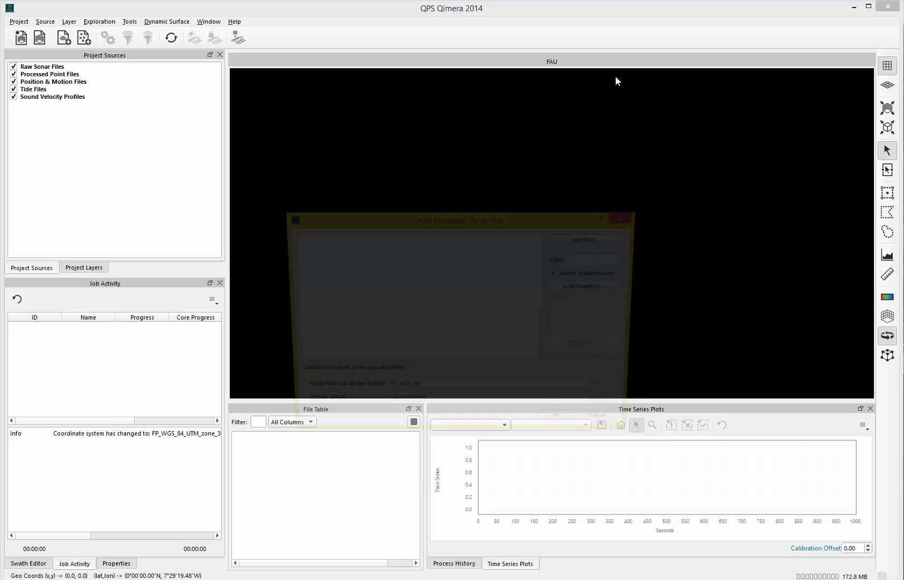
pyautogui.click(604, 239)
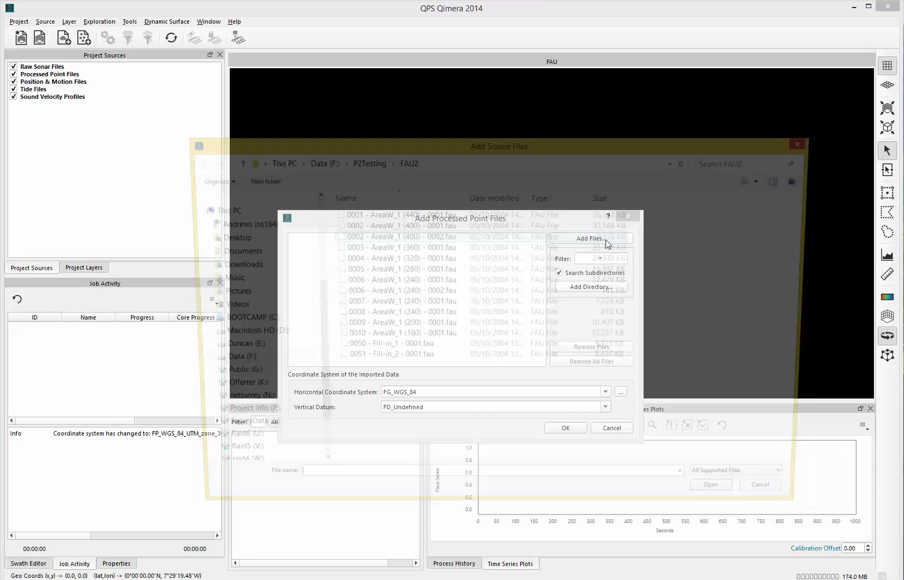
pyautogui.click(398, 216)
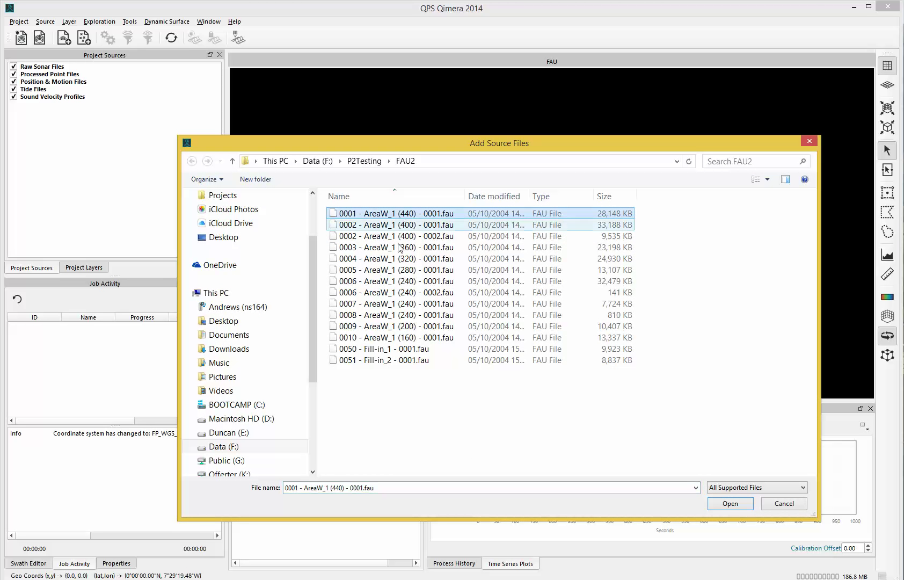
pyautogui.keyDown('shift'); pyautogui.click(403, 361); pyautogui.keyUp('shift')
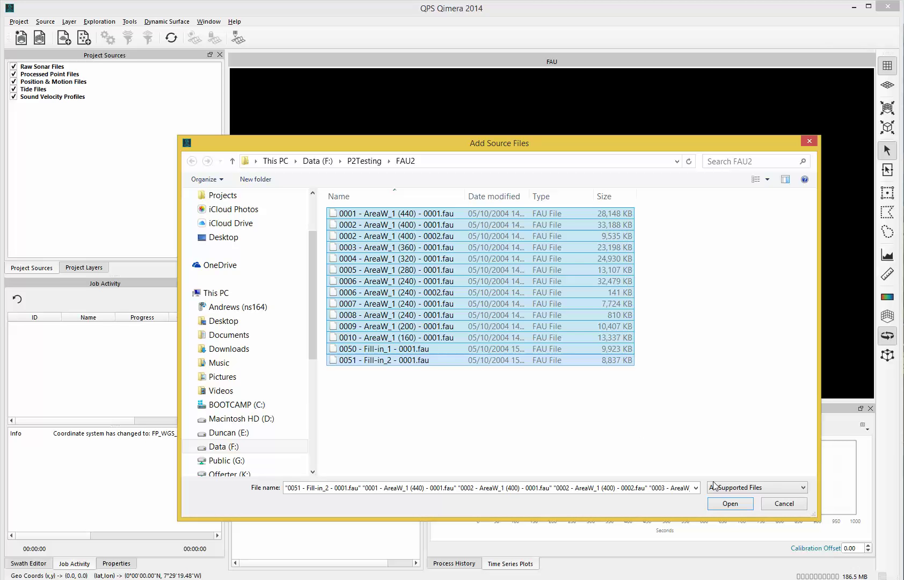
pyautogui.click(740, 505)
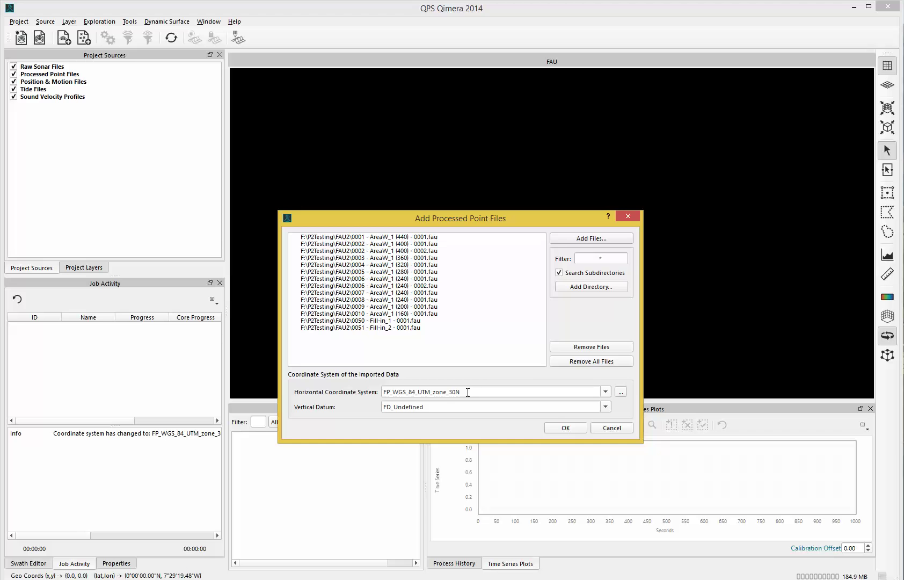
pyautogui.click(565, 427)
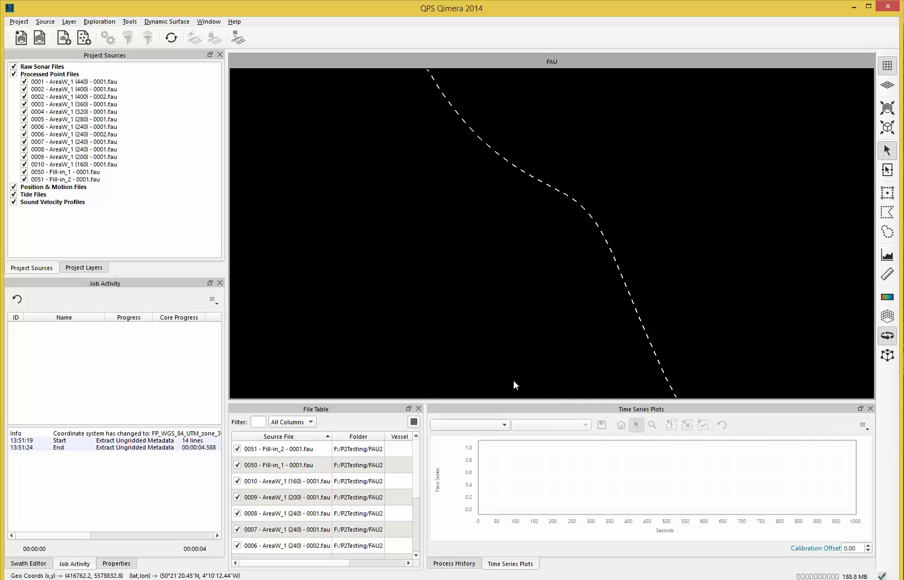
# Step: Build a dynamic surface named DS from all processed point files with a 0.5 m cell size, including all data and leaving CUBE disabled
pyautogui.click(887, 107)
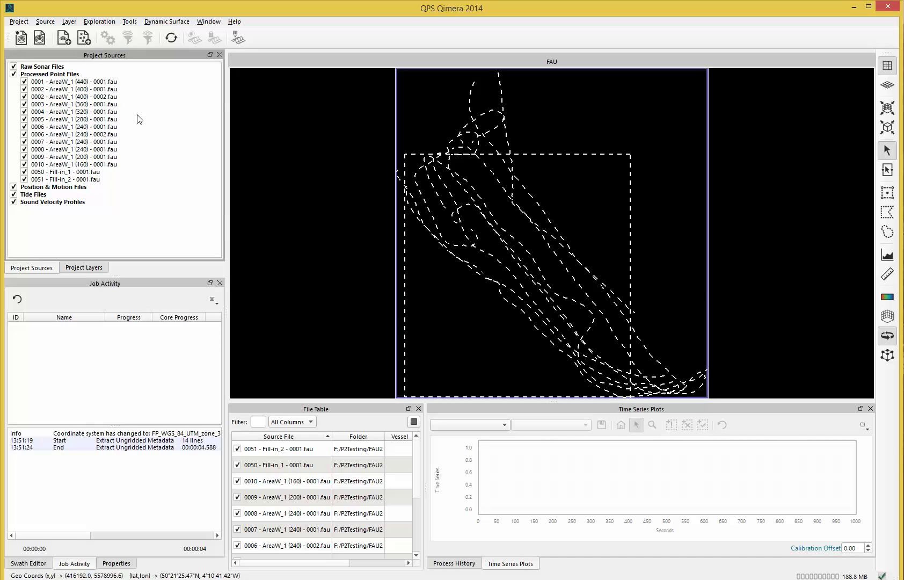
pyautogui.click(50, 76)
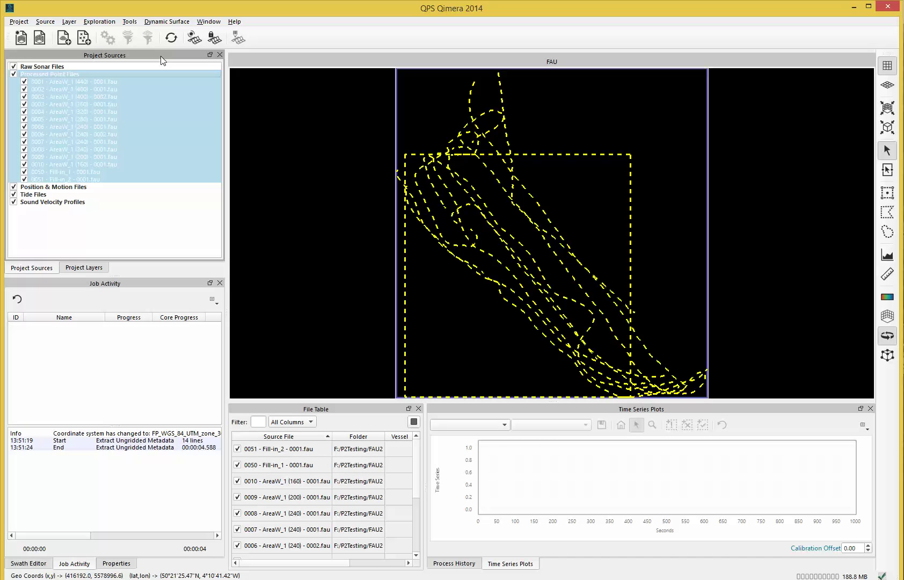
pyautogui.click(195, 40)
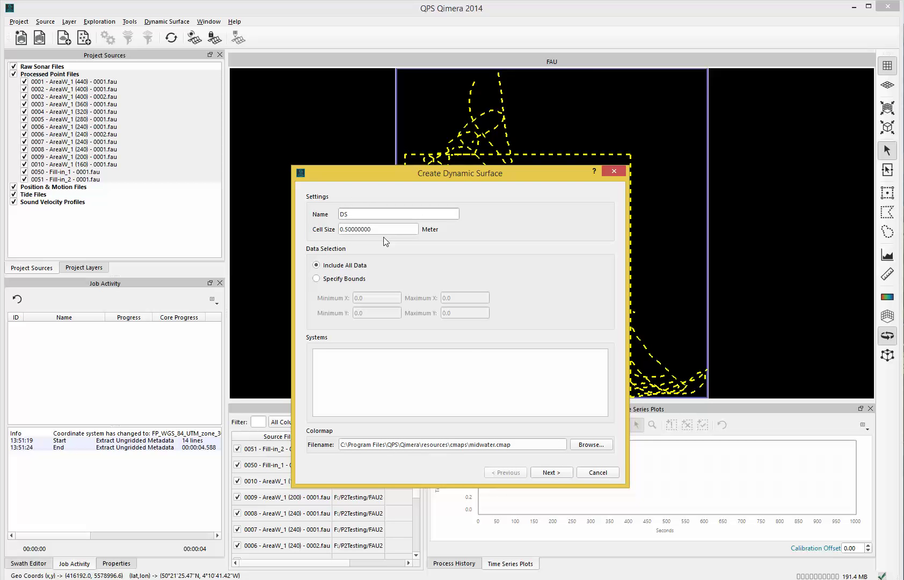
pyautogui.click(557, 473)
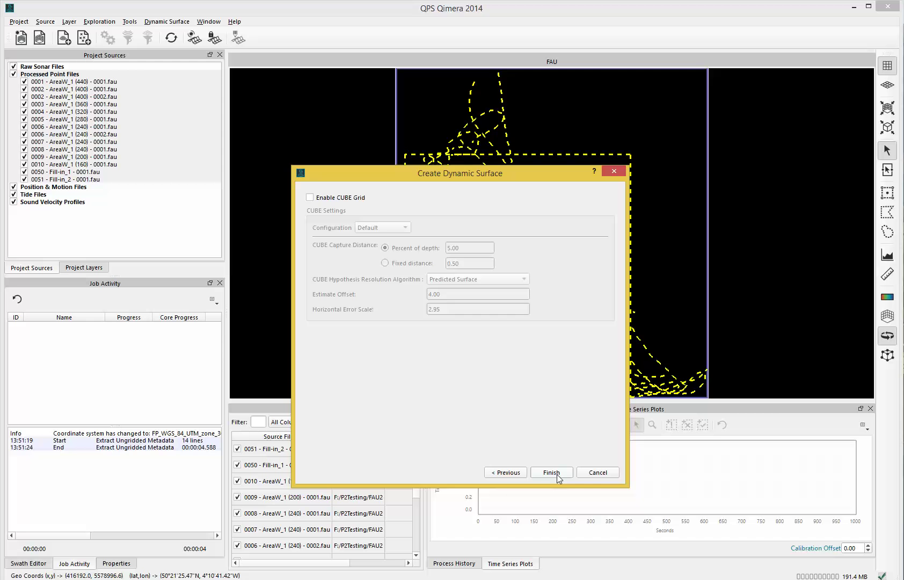
pyautogui.click(557, 473)
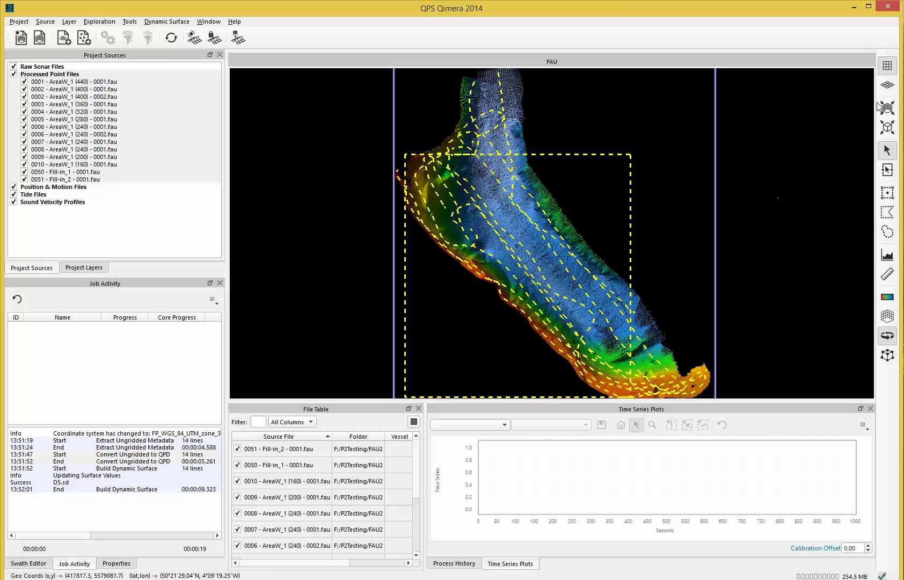
# Step: Show the dynamic surface in 3D with all processed point files hidden and inspect the spikes on the channel floor
pyautogui.click(886, 85)
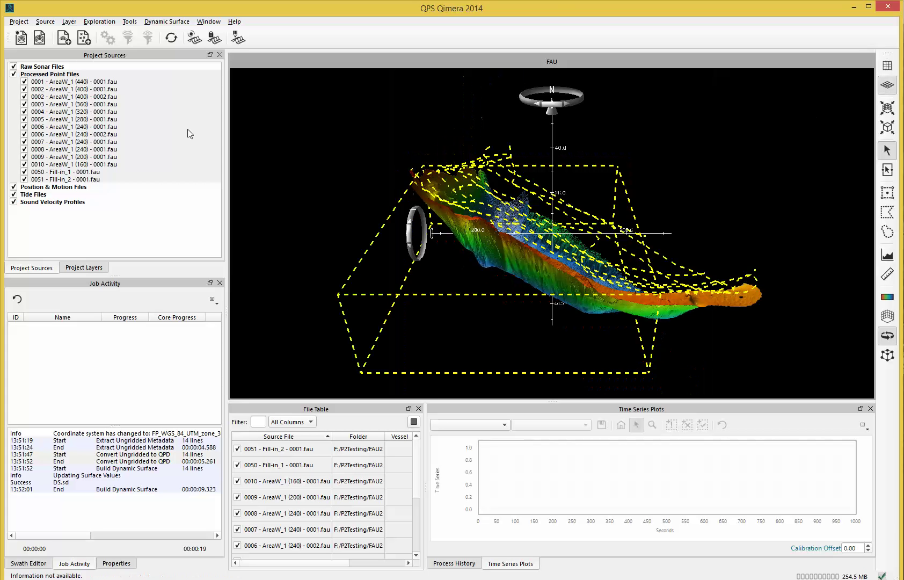
pyautogui.click(14, 74)
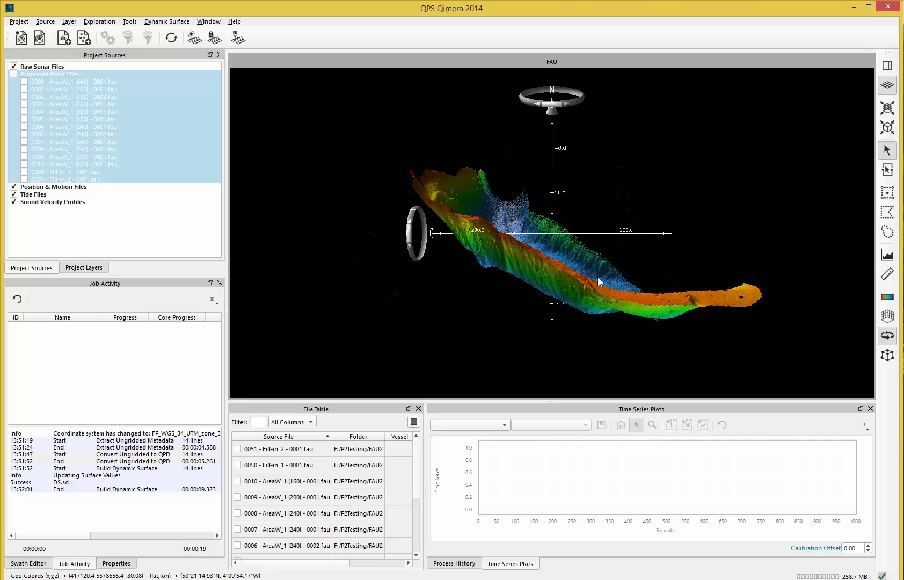
pyautogui.moveTo(562, 277); pyautogui.dragTo(529, 242)
pyautogui.scroll(6, 549, 228)
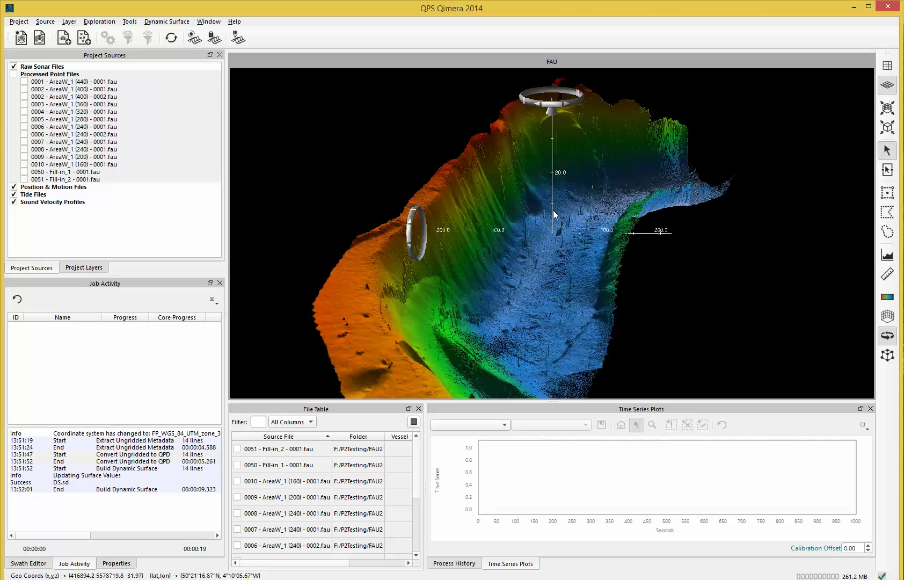
pyautogui.scroll(4, 567, 243)
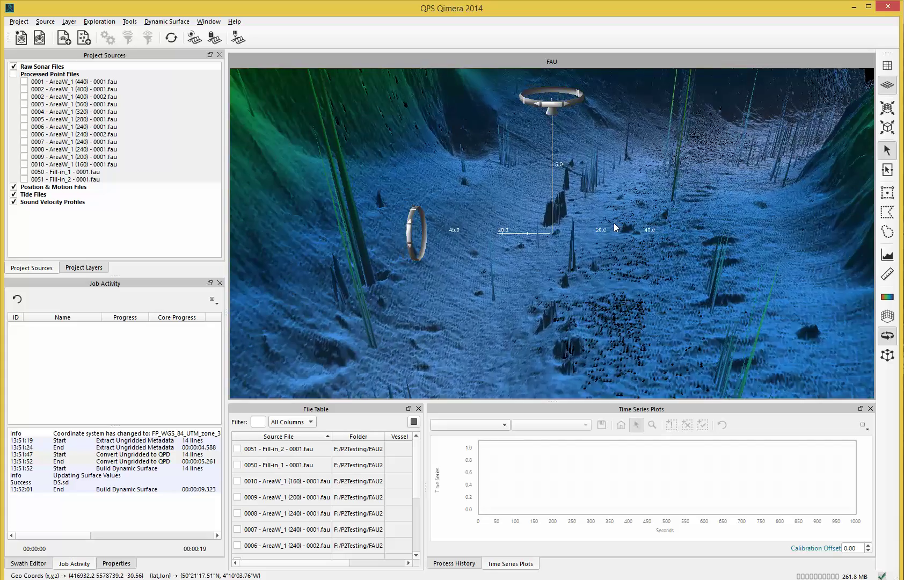
# Step: Compare the Shallow depth layer of the DS dynamic surface with its Average layer, leaving Average active
pyautogui.click(97, 269)
pyautogui.click(33, 89)
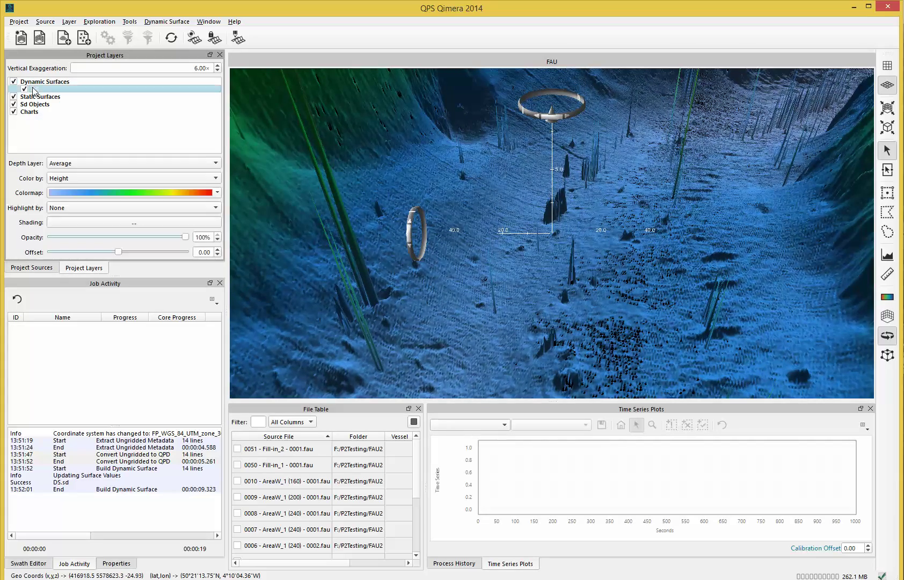
pyautogui.click(78, 163)
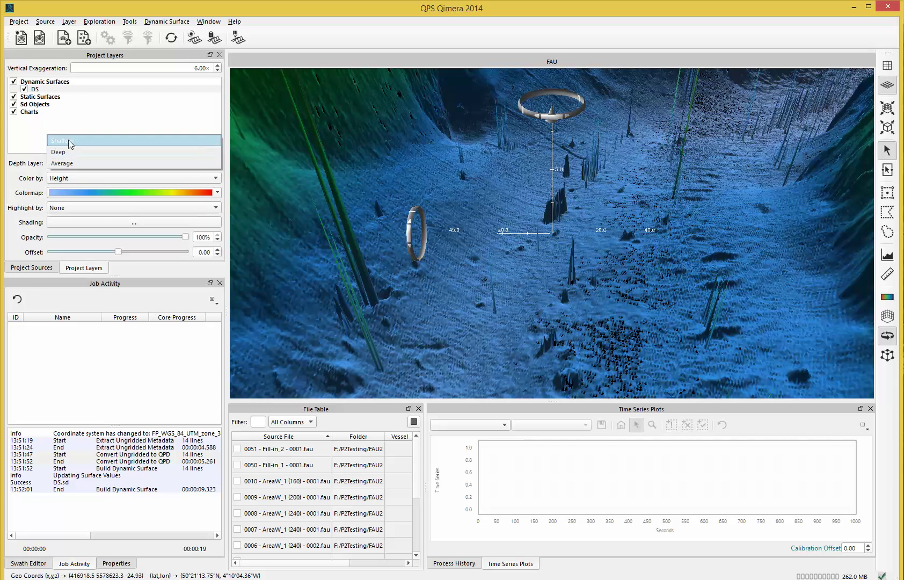
pyautogui.click(68, 140)
pyautogui.click(73, 164)
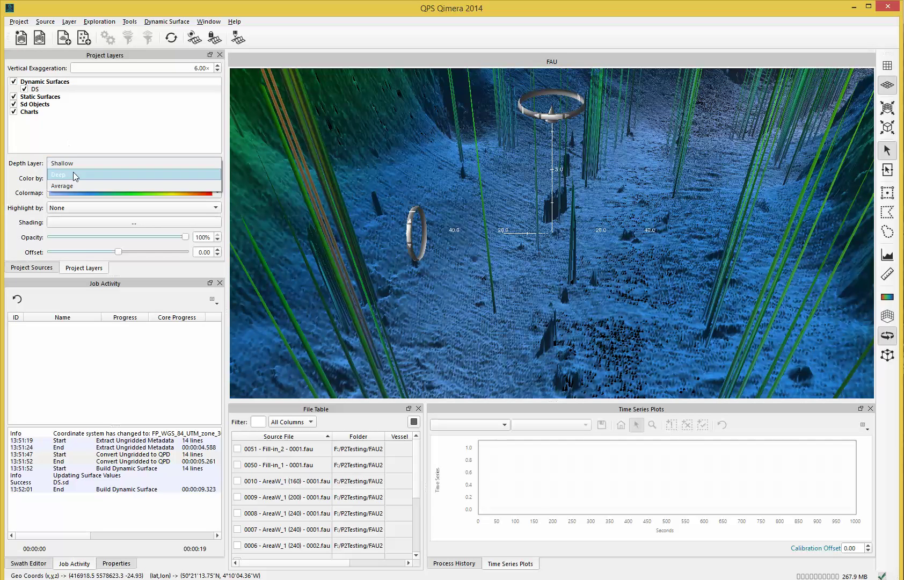
pyautogui.click(73, 182)
# Step: Color the DS surface by Standard Deviation and apply a colormap range with a maximum of 0.888
pyautogui.click(79, 180)
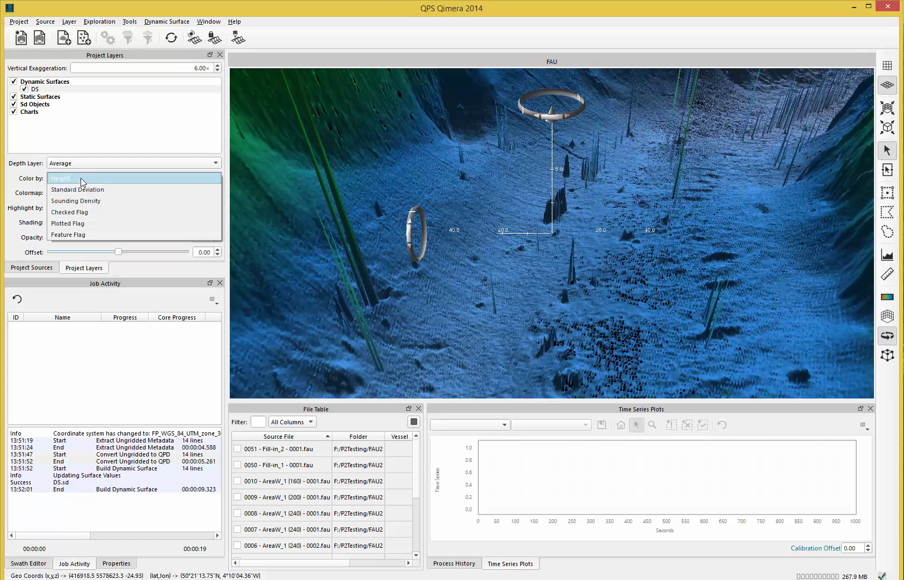
pyautogui.click(85, 189)
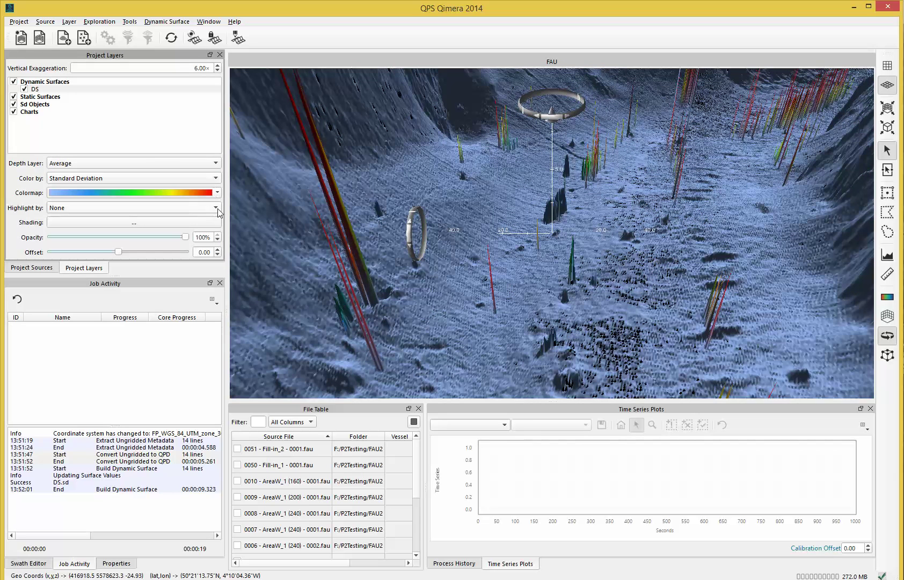
pyautogui.click(218, 193)
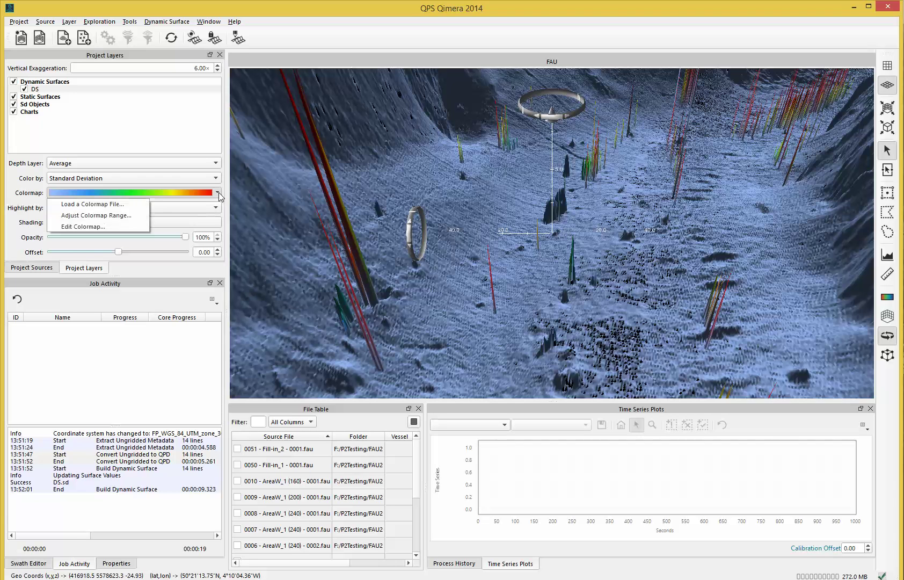
pyautogui.click(130, 215)
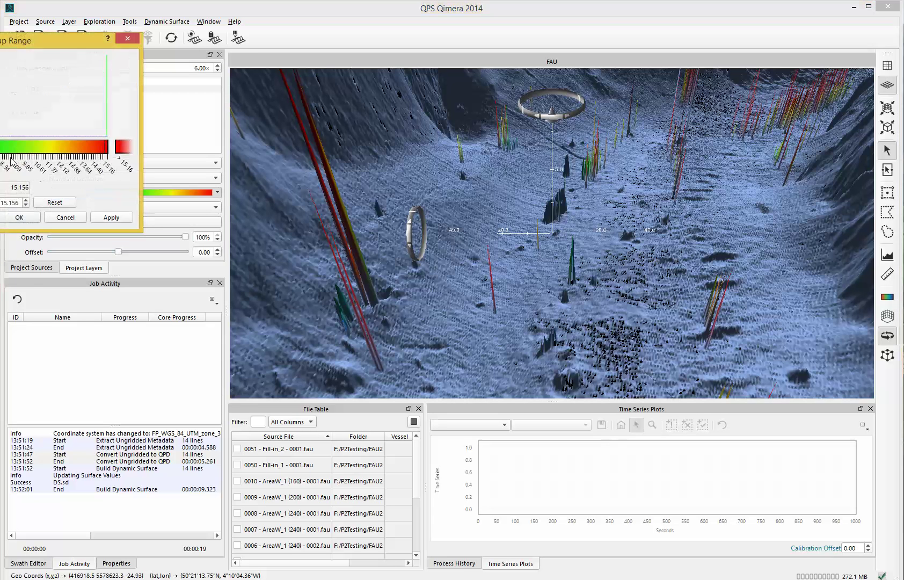
pyautogui.write('0.888')
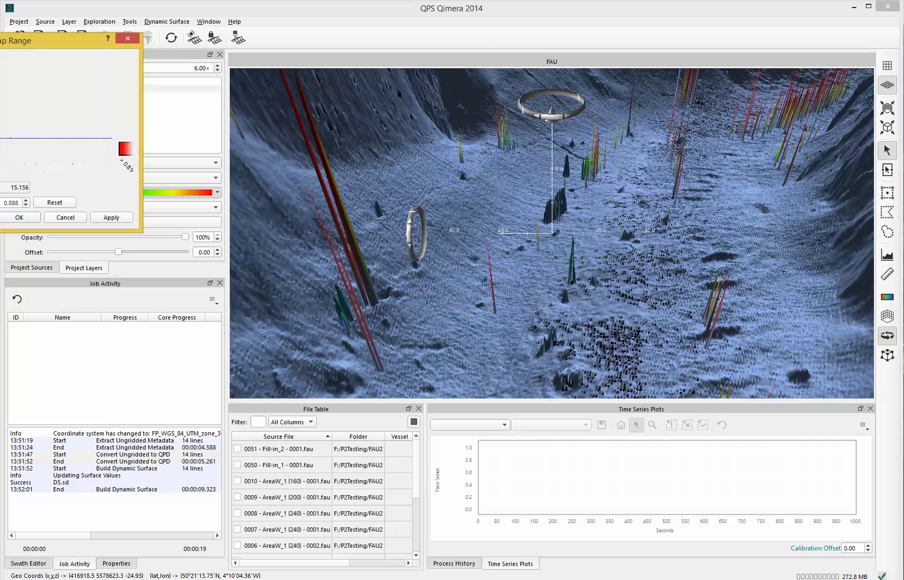
pyautogui.moveTo(28, 42); pyautogui.dragTo(241, 75)
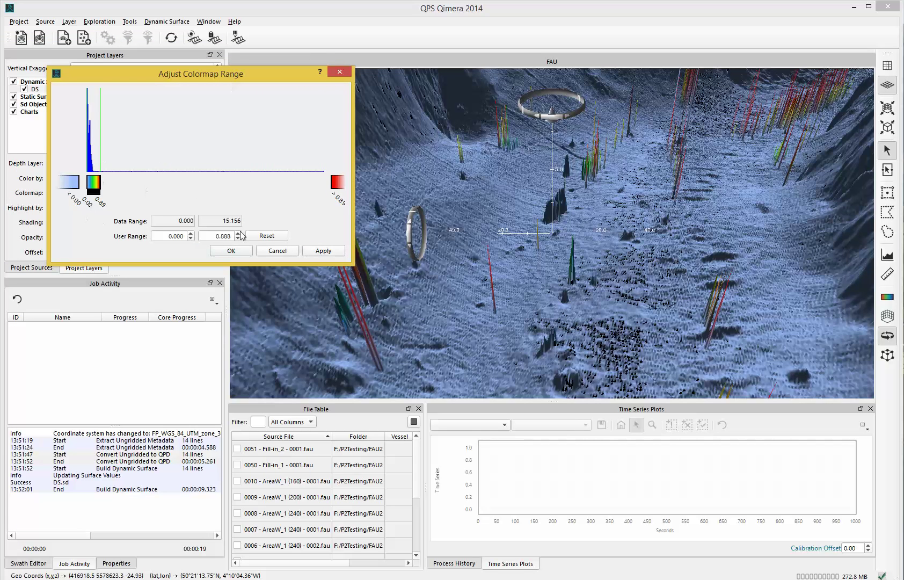
pyautogui.click(316, 251)
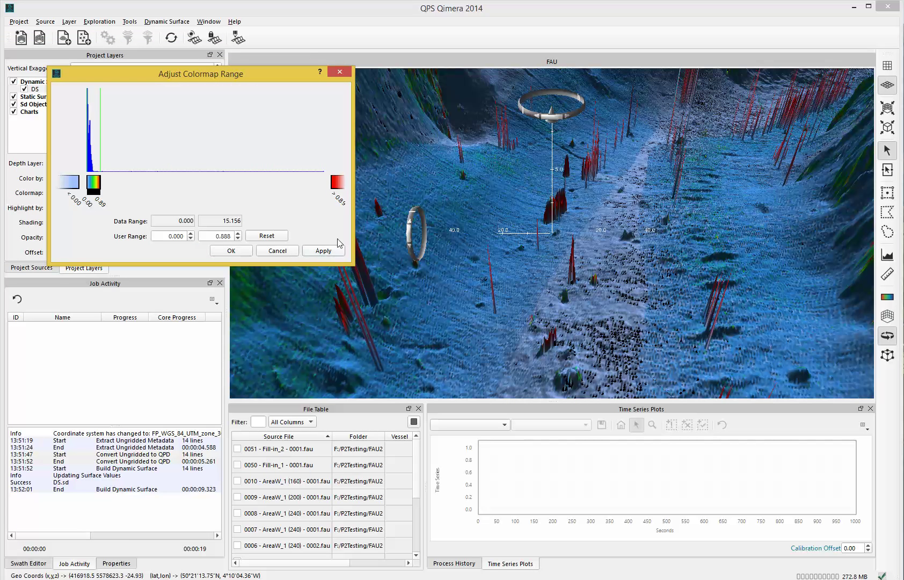
# Step: Reduce the upper limit of the standard deviation colormap range to 0.503 and accept it
pyautogui.moveTo(94, 175); pyautogui.dragTo(88, 176)
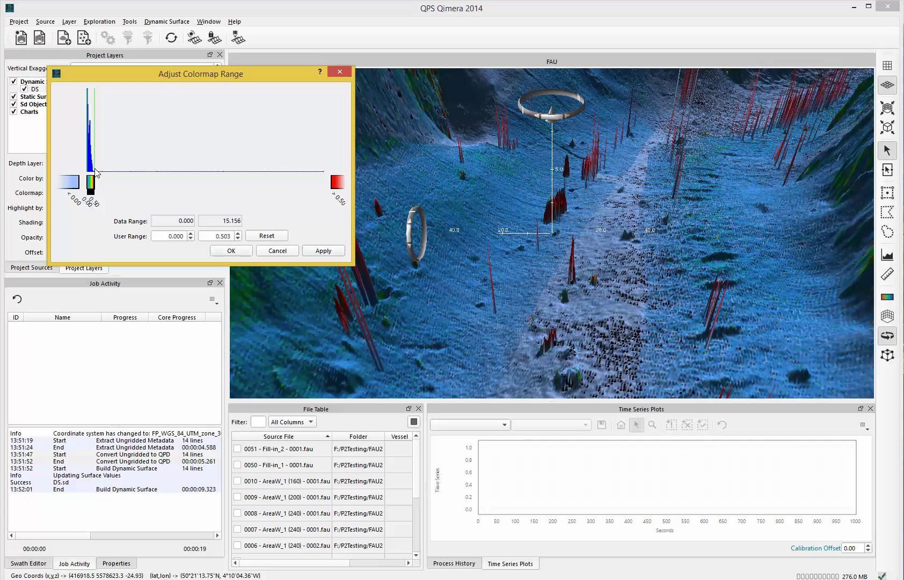
pyautogui.click(322, 250)
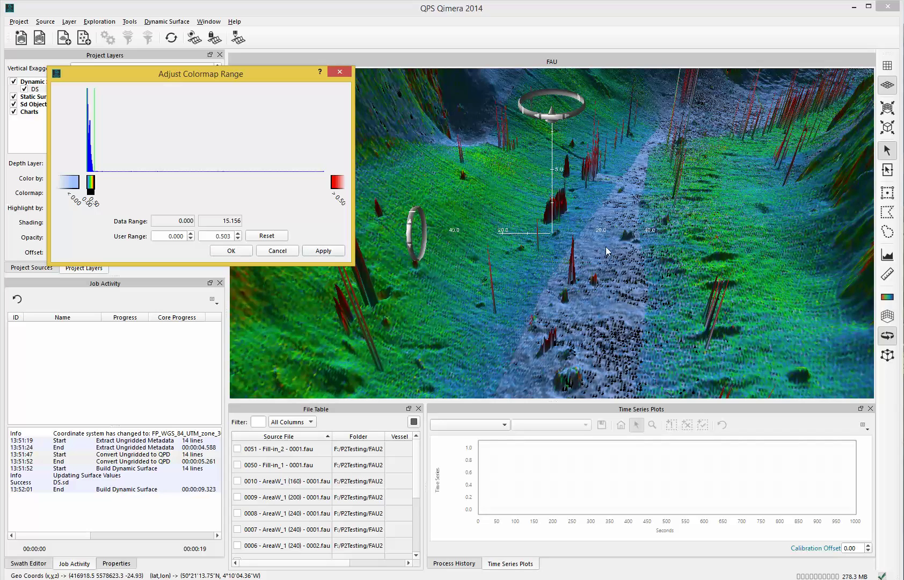
pyautogui.click(231, 251)
# Step: Draw a rectangular selection around the tall red spike on the channel floor and rotate it to lie across the channel
pyautogui.moveTo(577, 267); pyautogui.dragTo(523, 266)
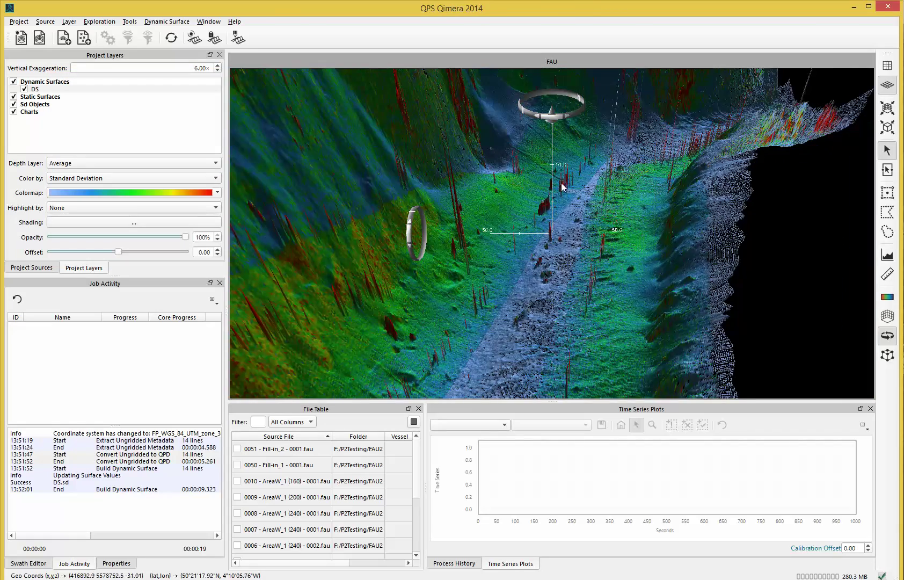
pyautogui.scroll(10, 586, 209)
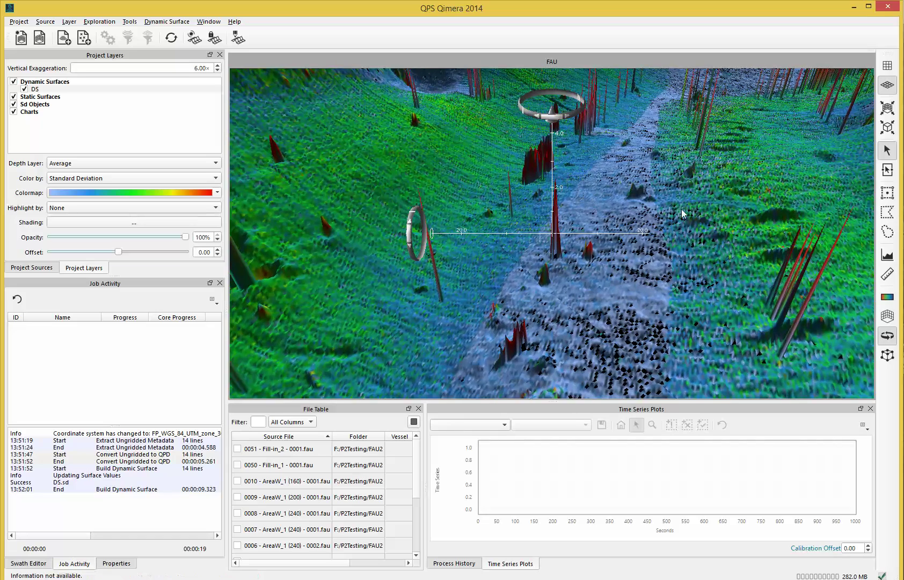
pyautogui.click(880, 194)
pyautogui.moveTo(527, 221); pyautogui.dragTo(575, 303)
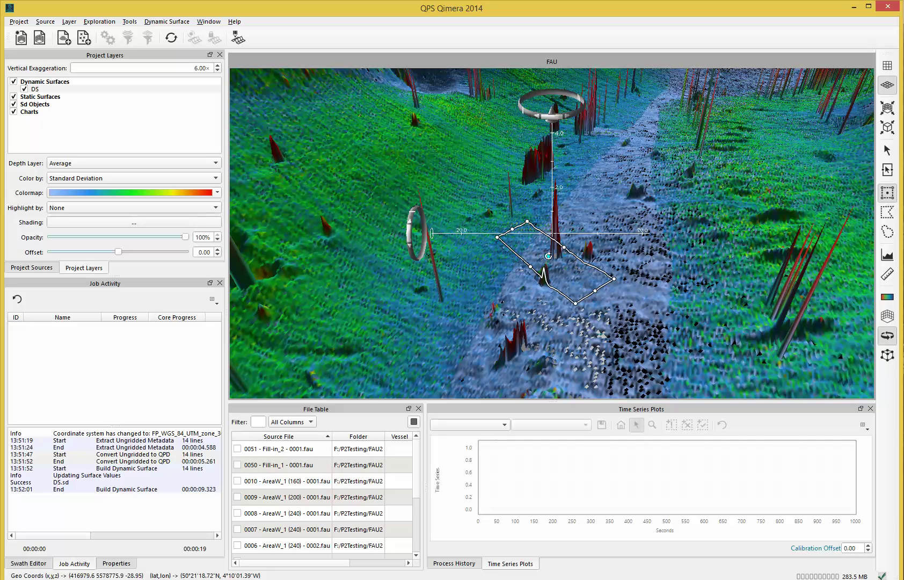
pyautogui.moveTo(556, 258); pyautogui.dragTo(526, 255)
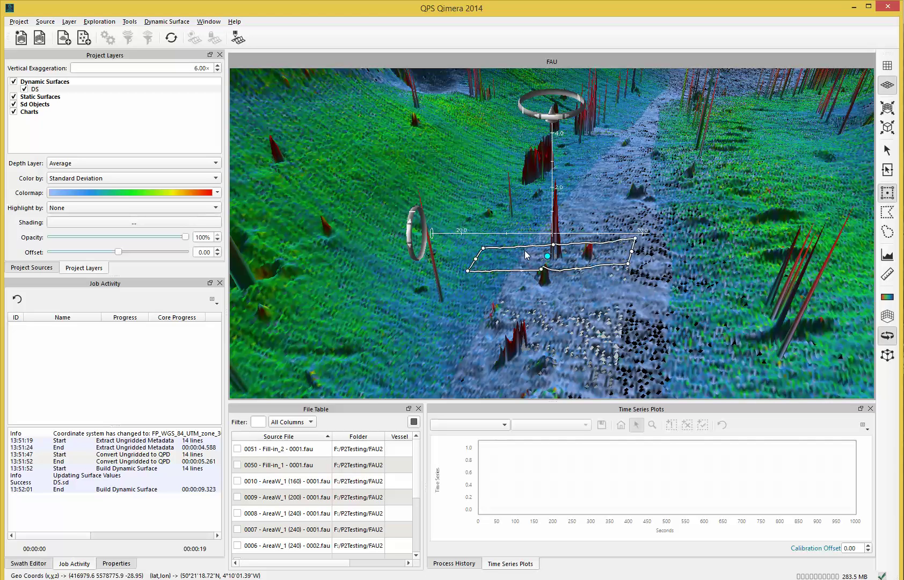
# Step: Load the soundings inside the rectangular selection into the 3D Editor and color them by File
pyautogui.click(238, 39)
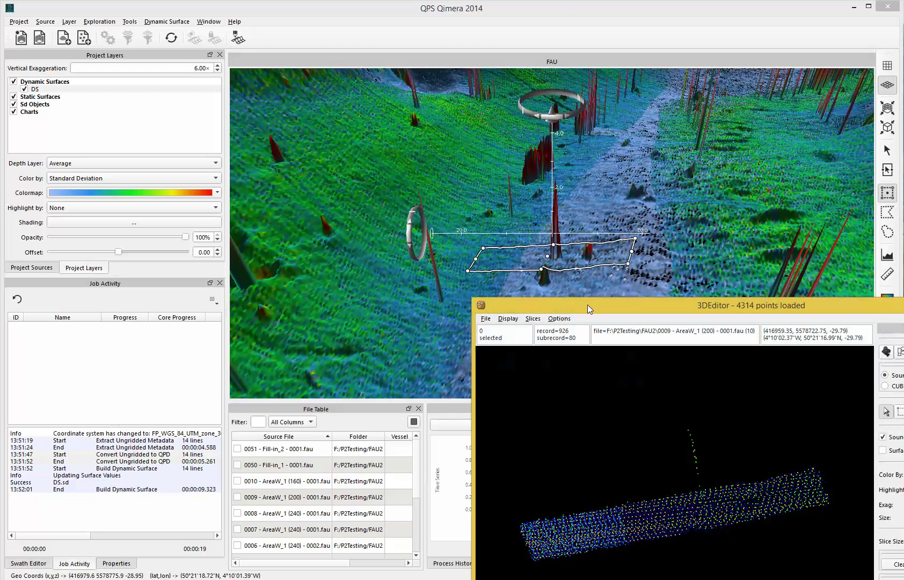
pyautogui.moveTo(590, 305); pyautogui.dragTo(359, 93)
pyautogui.moveTo(501, 217); pyautogui.dragTo(551, 270)
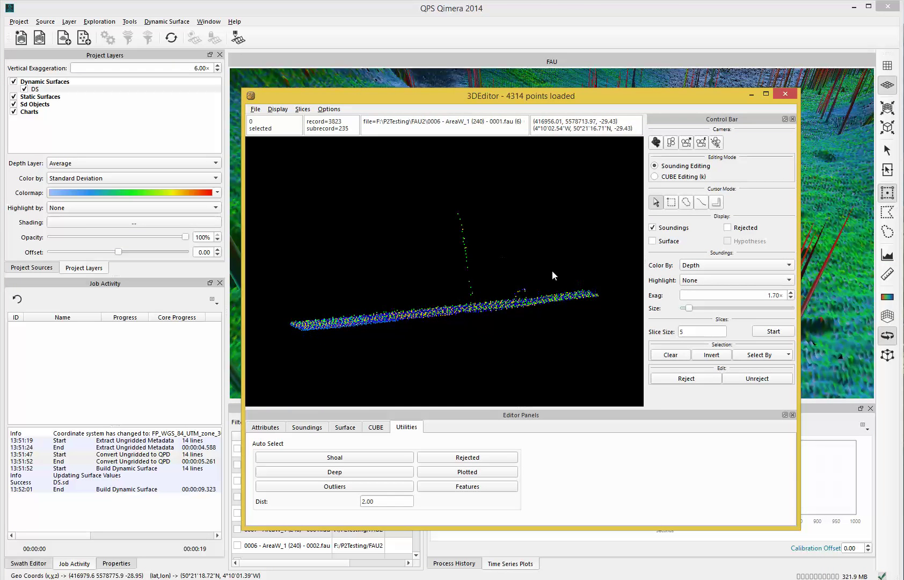
pyautogui.click(688, 271)
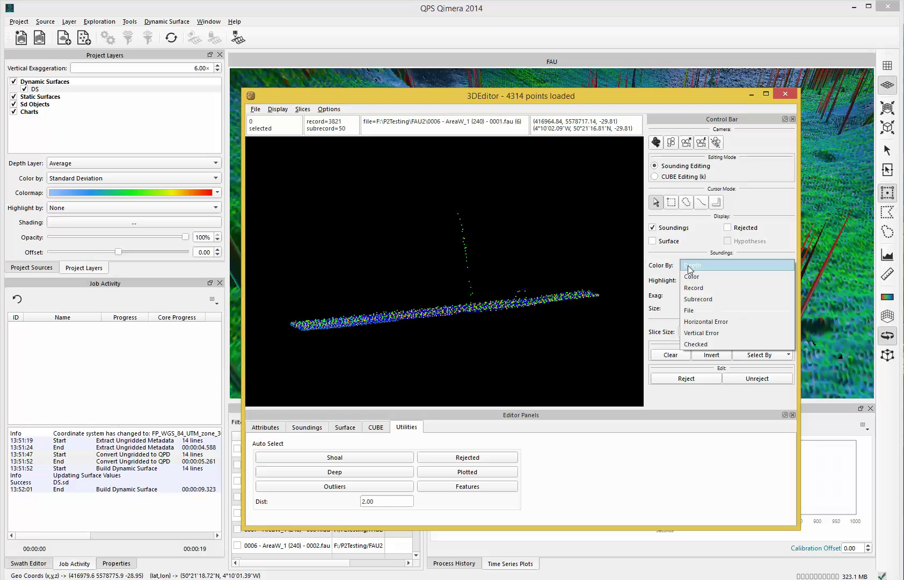
pyautogui.click(695, 309)
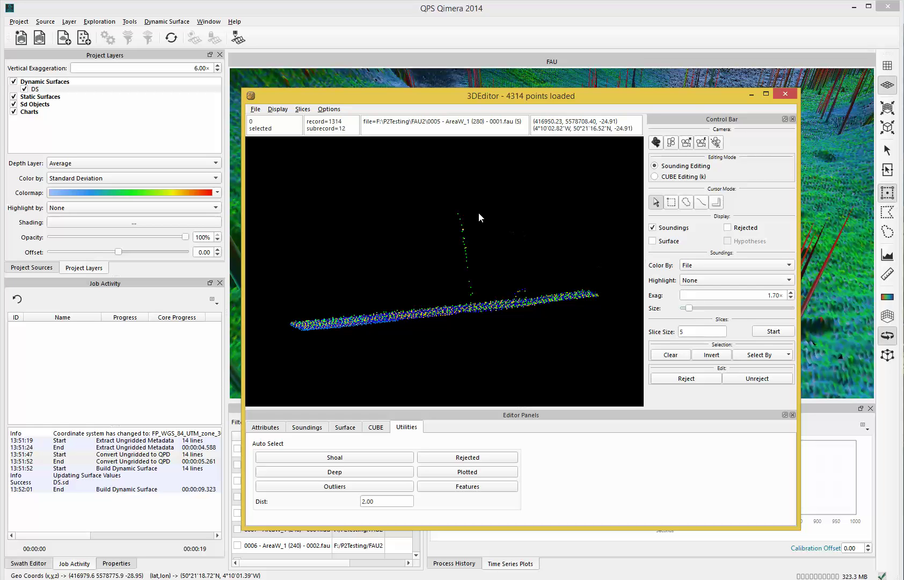
# Step: Lasso the vertical string of outlier soundings standing above the seafloor and reject them
pyautogui.click(686, 202)
pyautogui.moveTo(424, 185)
pyautogui.mouseDown()
pyautogui.moveTo(528, 231)
pyautogui.moveTo(530, 284)
pyautogui.moveTo(450, 294)
pyautogui.mouseUp()
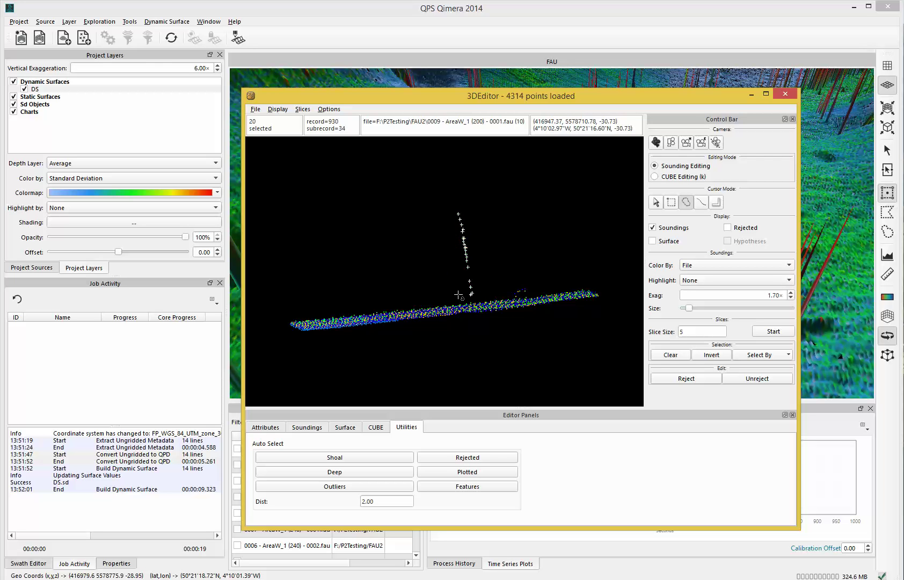
pyautogui.click(697, 379)
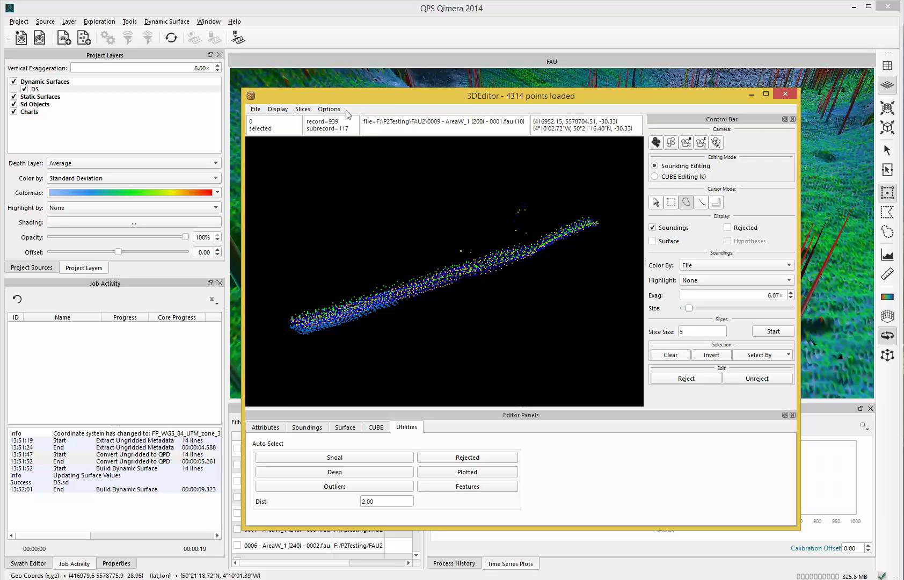
# Step: Save the sounding edits and exit the 3D Editor so the DS surface updates
pyautogui.moveTo(310, 96); pyautogui.dragTo(376, 244)
pyautogui.click(320, 256)
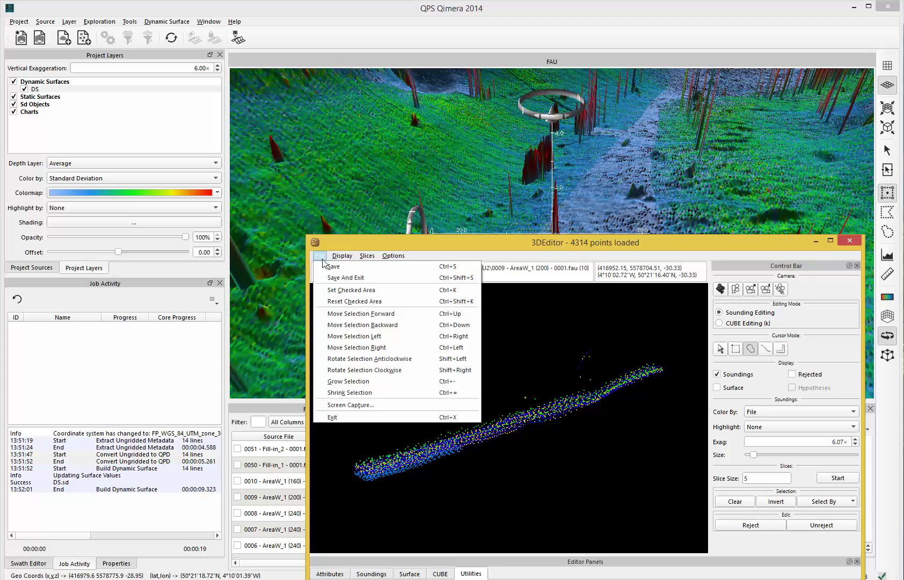
pyautogui.click(330, 278)
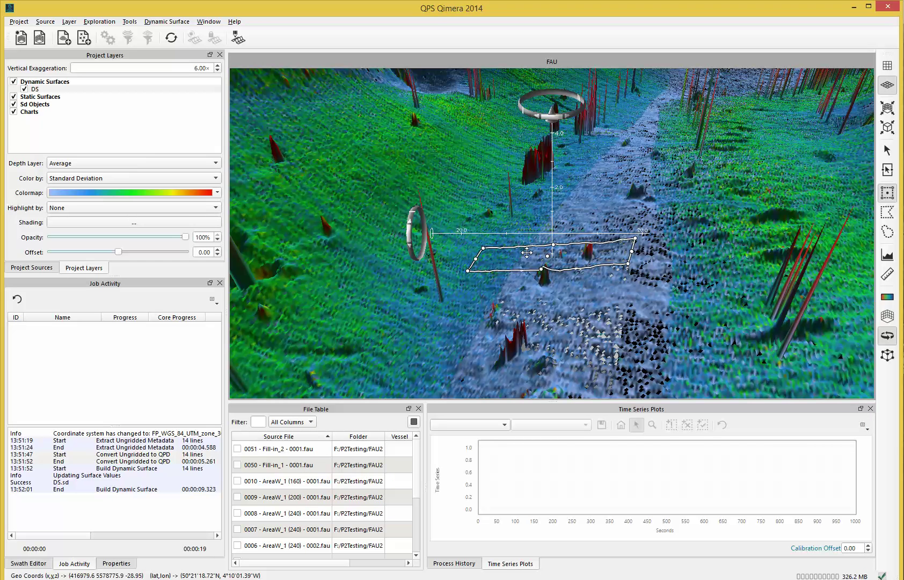